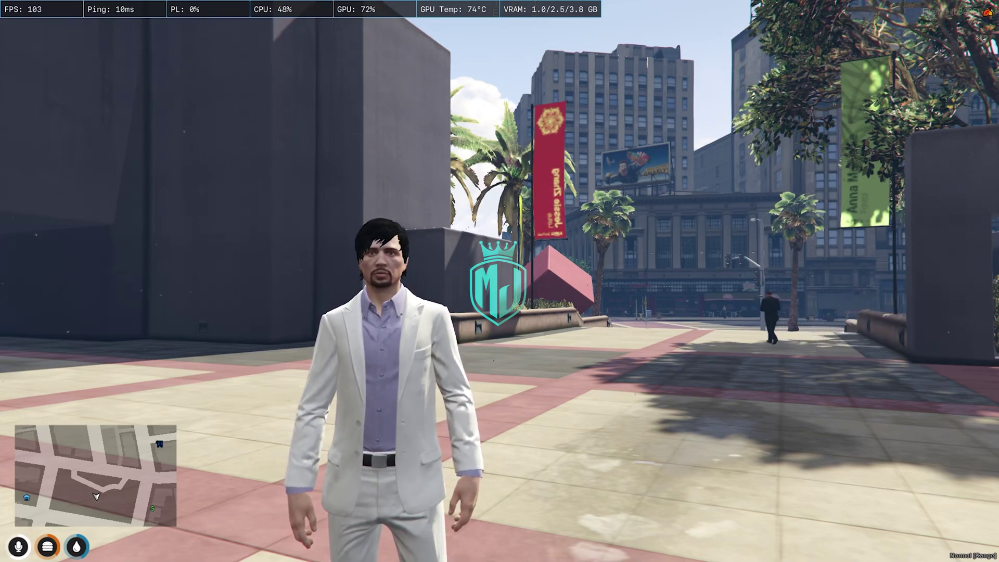
Step: Switch to the browser and open the Tebex download page of Loadingscreen V1 in a new tab
key("alt+Tab")
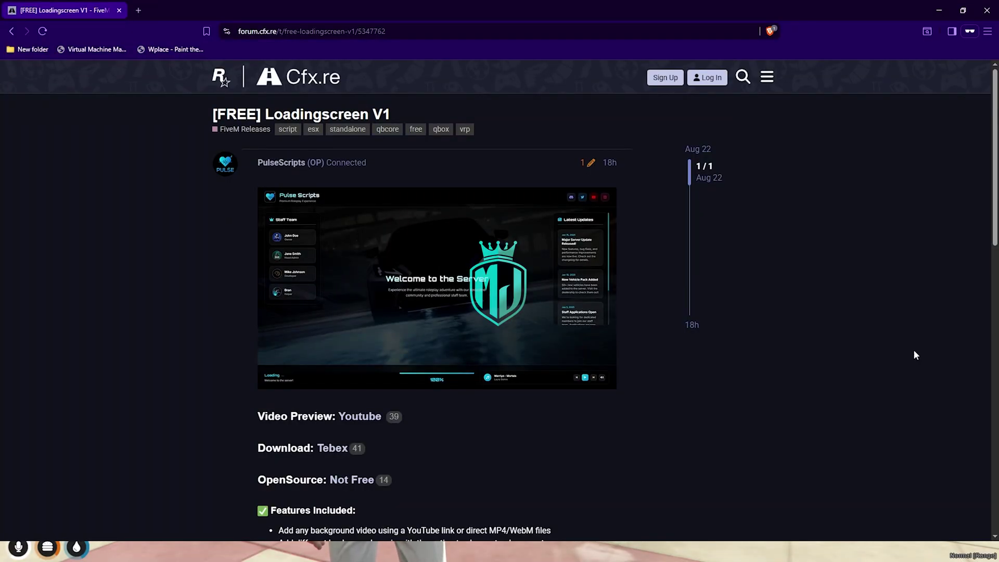
scroll(923, 348, "down", 3)
right_click(335, 293)
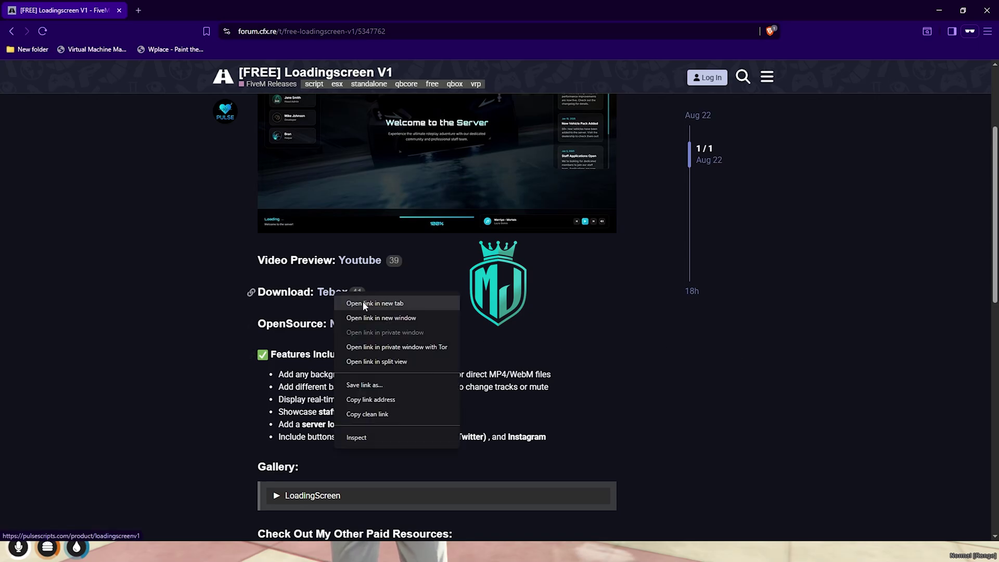
left_click(370, 303)
left_click(181, 5)
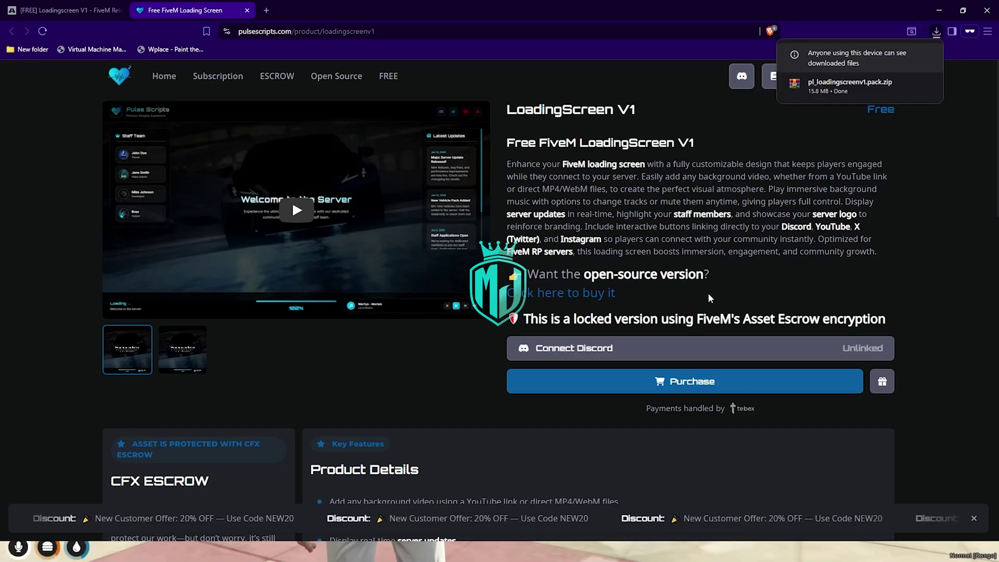
Step: Open the downloaded pl_loadingscreenv1.pack.zip and copy its pl_loadingscreenv1 folder into the server's resources folder
left_click(850, 83)
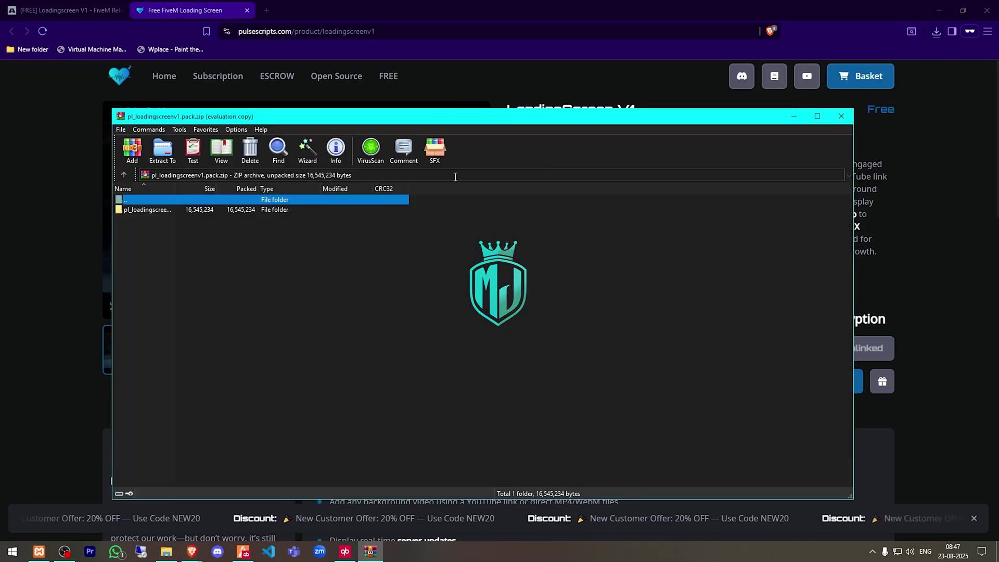
left_click(250, 209)
key("alt+Tab")
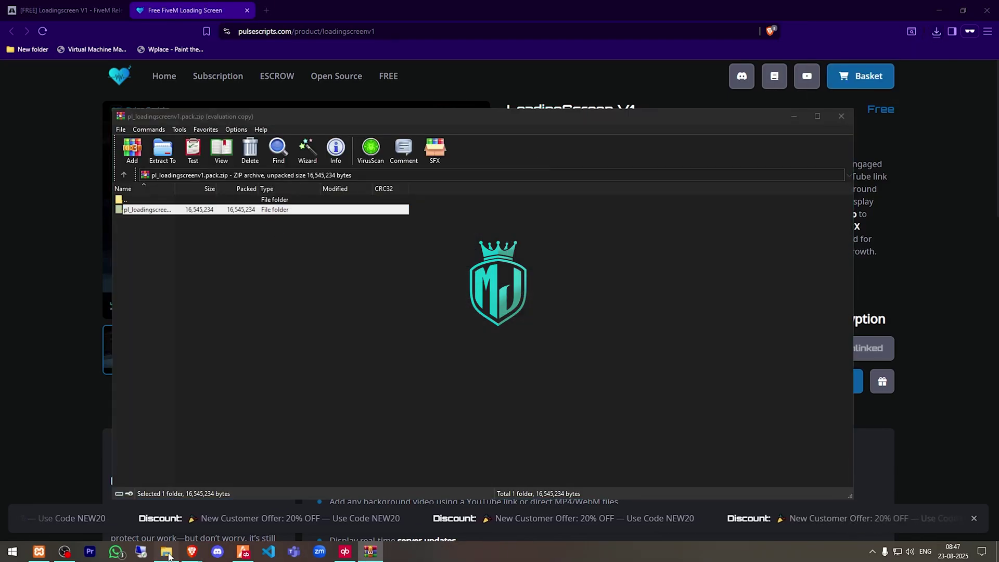
key("ctrl+v")
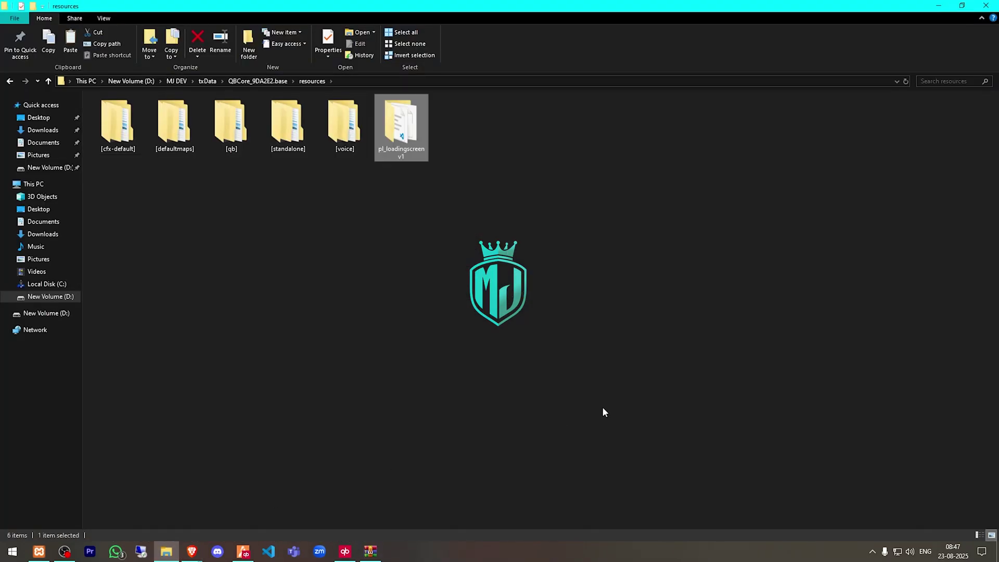
key("F2")
key("Return")
Step: Move the pl_loadingscreenv1 folder from the server's resources folder into the [qb] folder
left_click(281, 82)
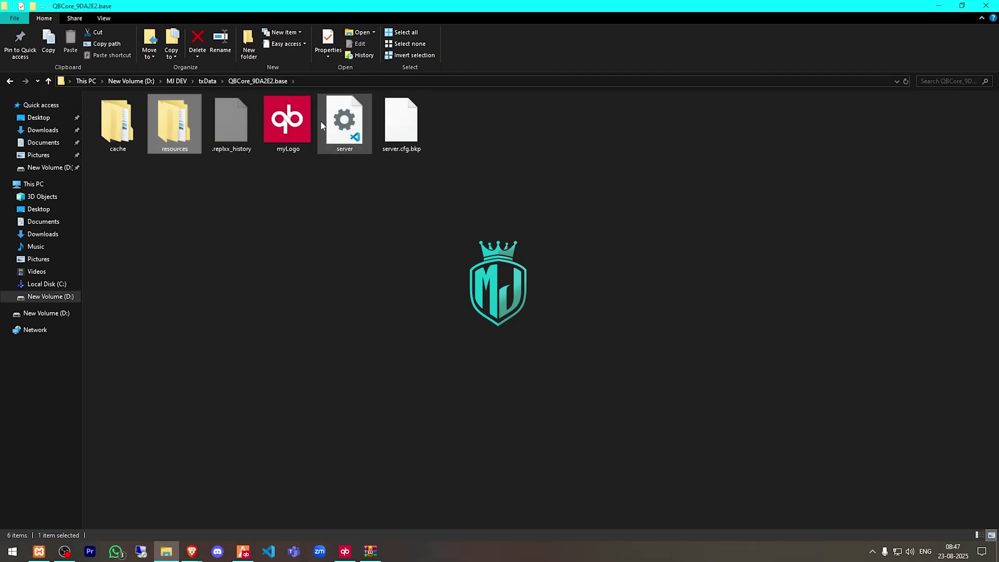
double_click(194, 117)
left_click_drag(400, 130, 234, 133)
Step: Delete the default qb-loading folder from the [qb] resources folder
double_click(234, 130)
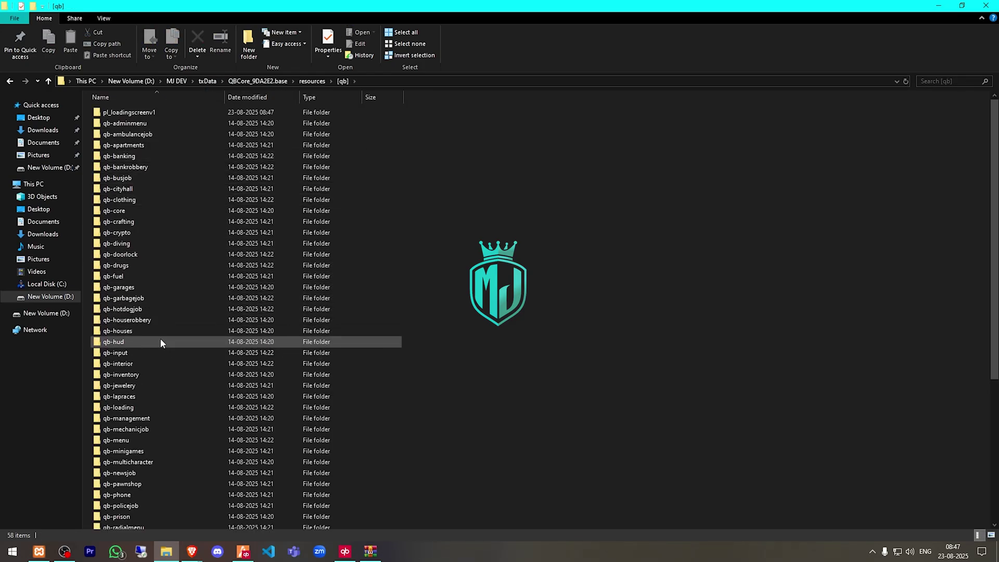
left_click(146, 405)
key("Delete")
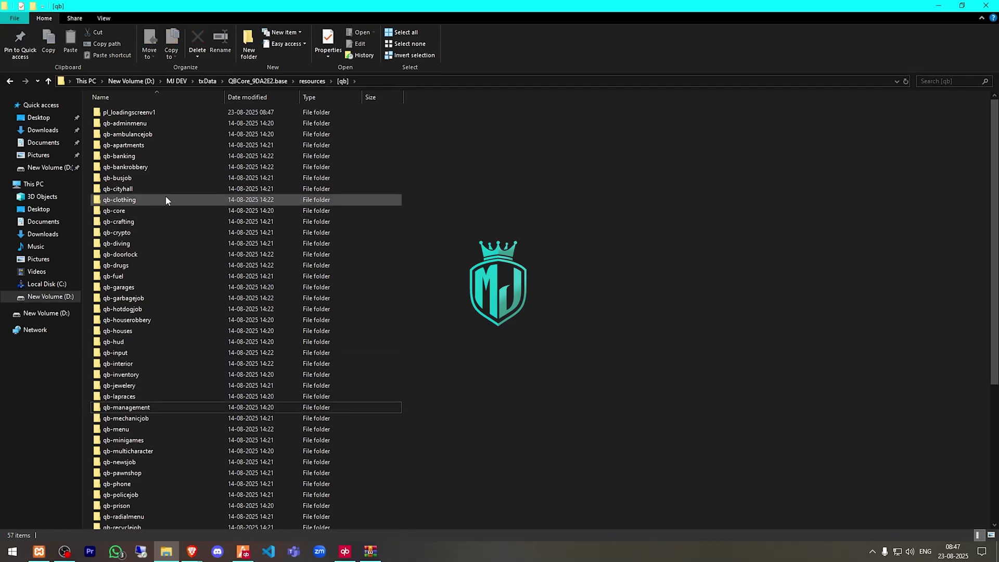
Step: Open config.lua in the pl_loadingscreenv1 folder to examine the watermark setting, and close the editor
double_click(139, 114)
double_click(140, 135)
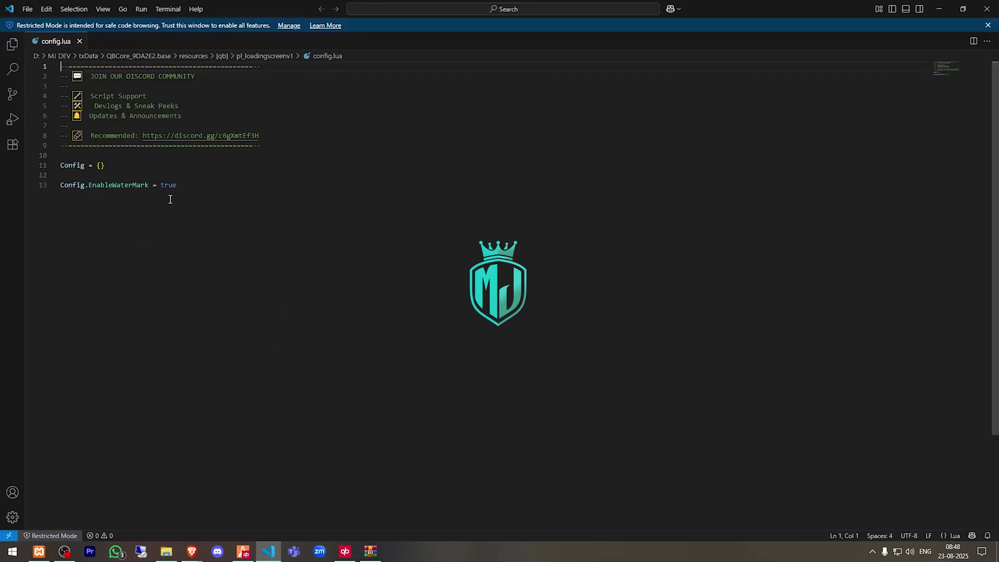
left_click(987, 9)
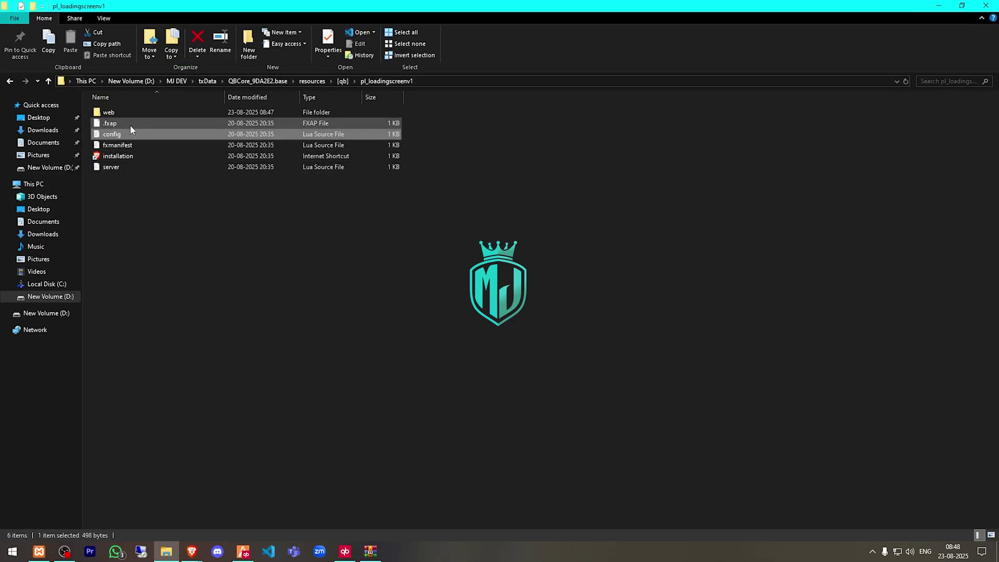
Step: In the web folder's config.js, set the server name to "MAVRIX ROLEPLAY" and maxPlayers to 32
double_click(124, 113)
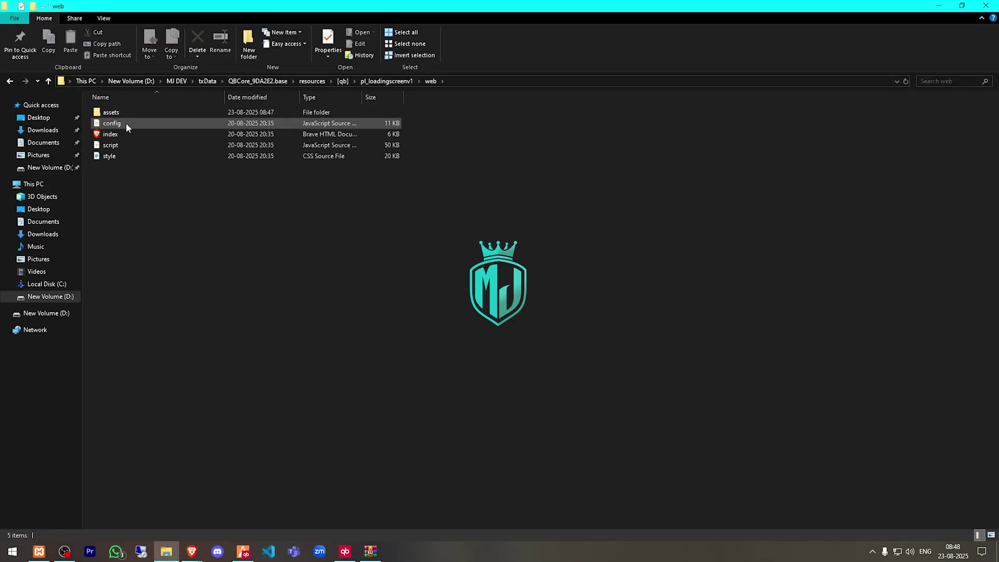
double_click(126, 122)
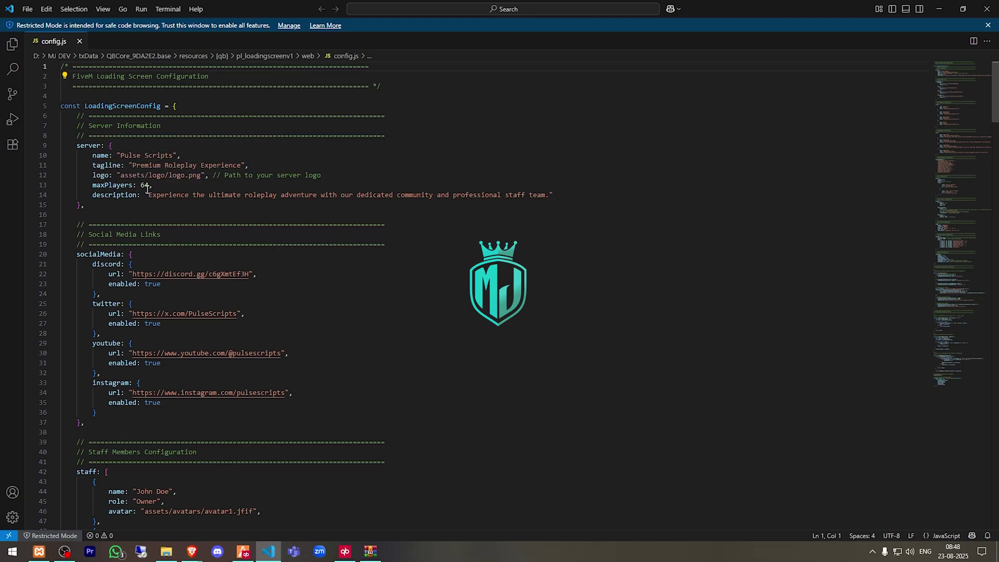
left_click_drag(173, 155, 121, 155)
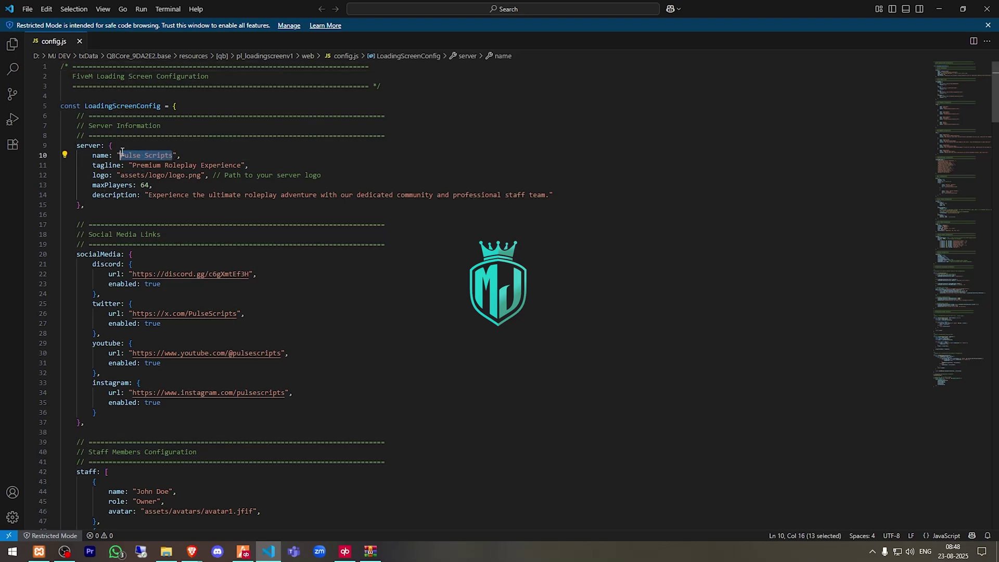
type("MaAVRIX ROLEP")
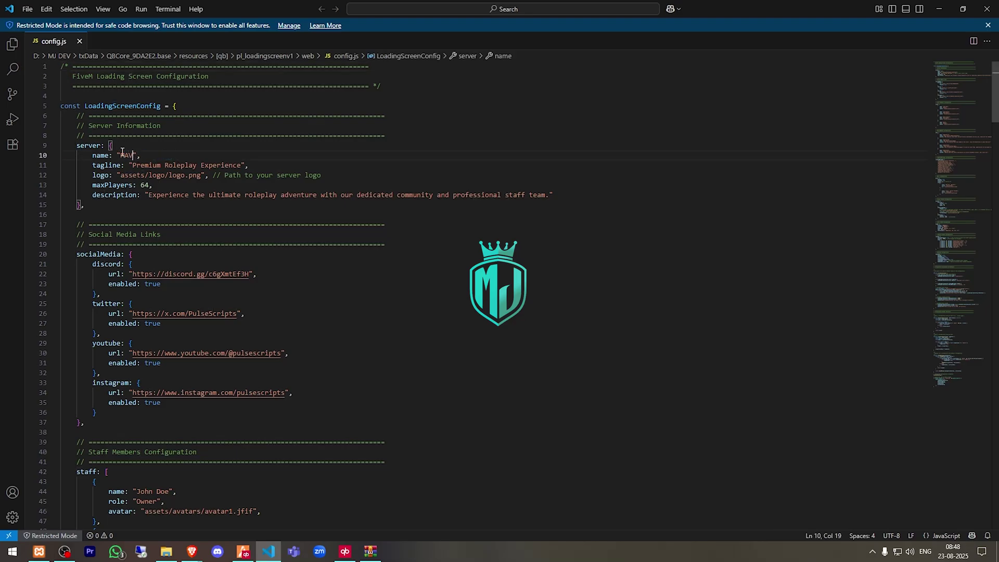
type("LAY")
double_click(146, 185)
type("32")
Step: Change the name of the Owner entry in the staff configuration to "MJ DEV"
scroll(119, 268, "down", 3)
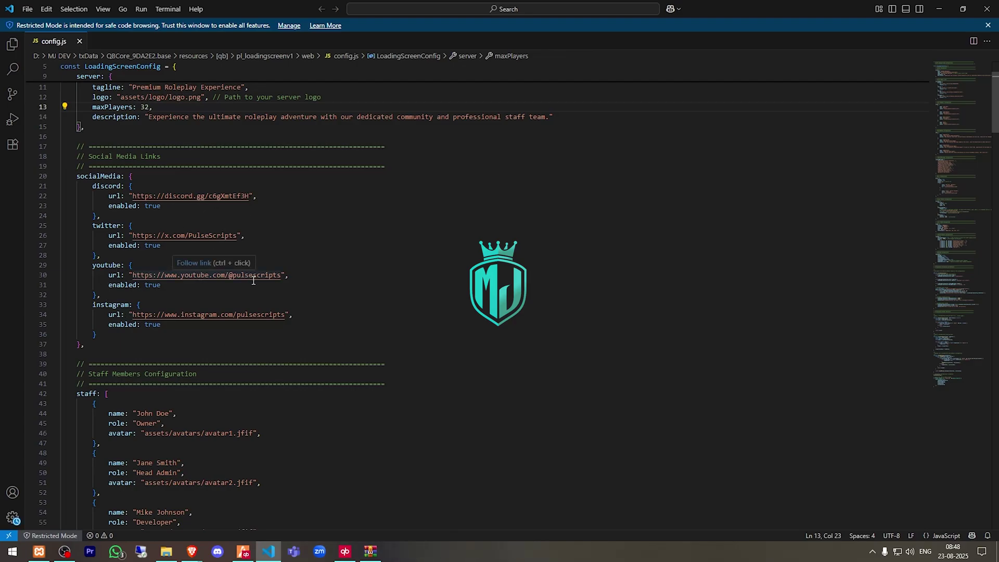
scroll(304, 255, "down", 5)
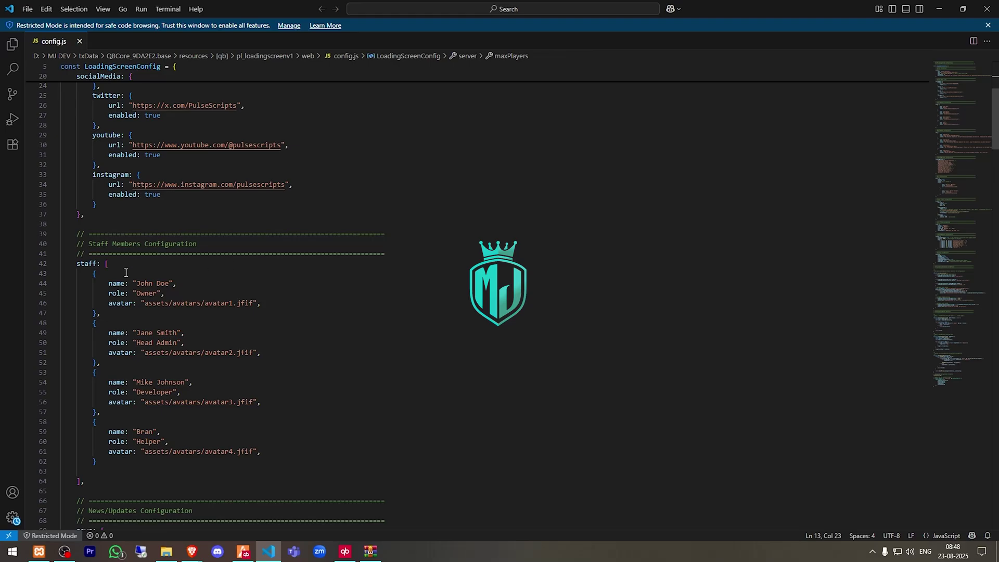
scroll(163, 337, "down", 3)
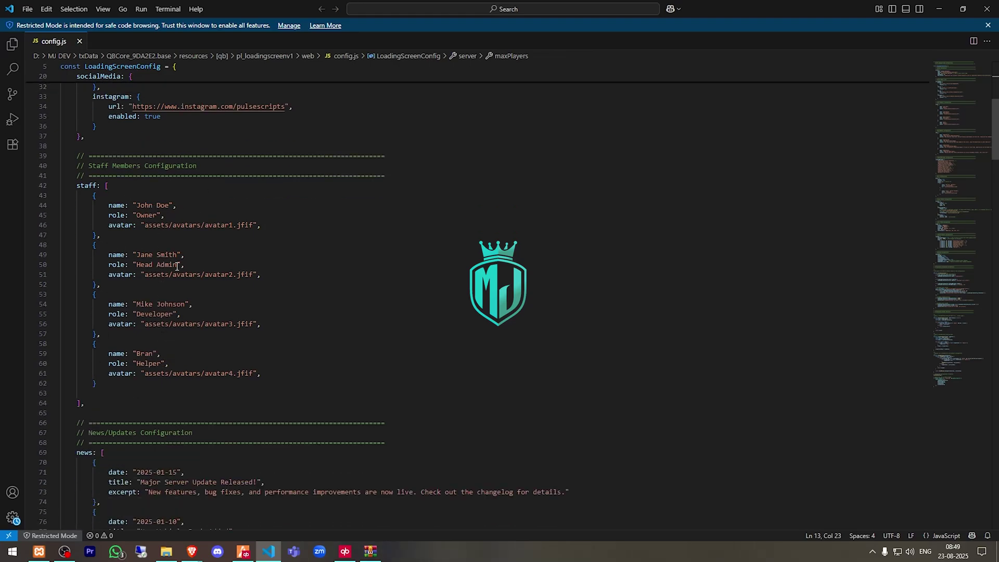
left_click_drag(137, 205, 169, 206)
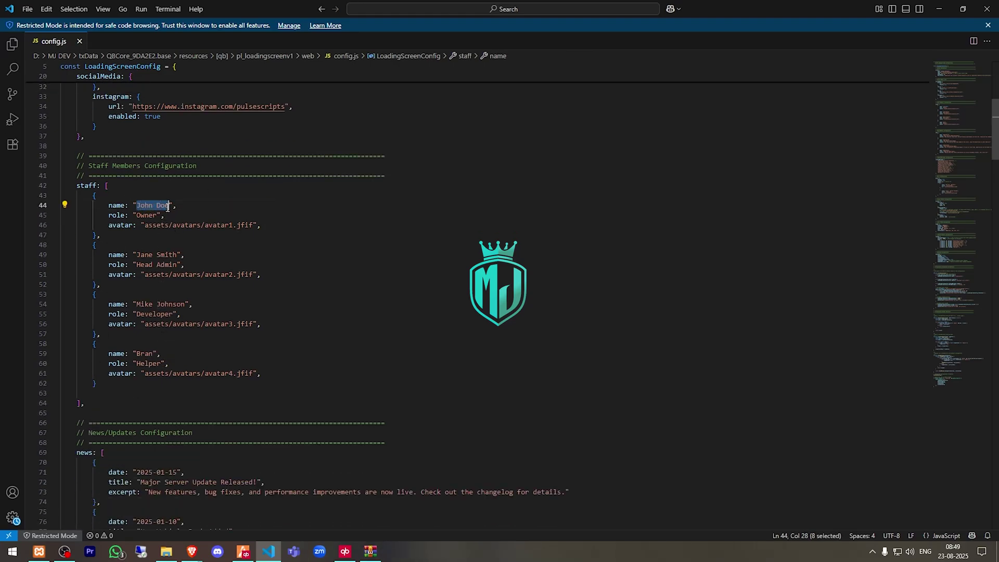
type("MJ D")
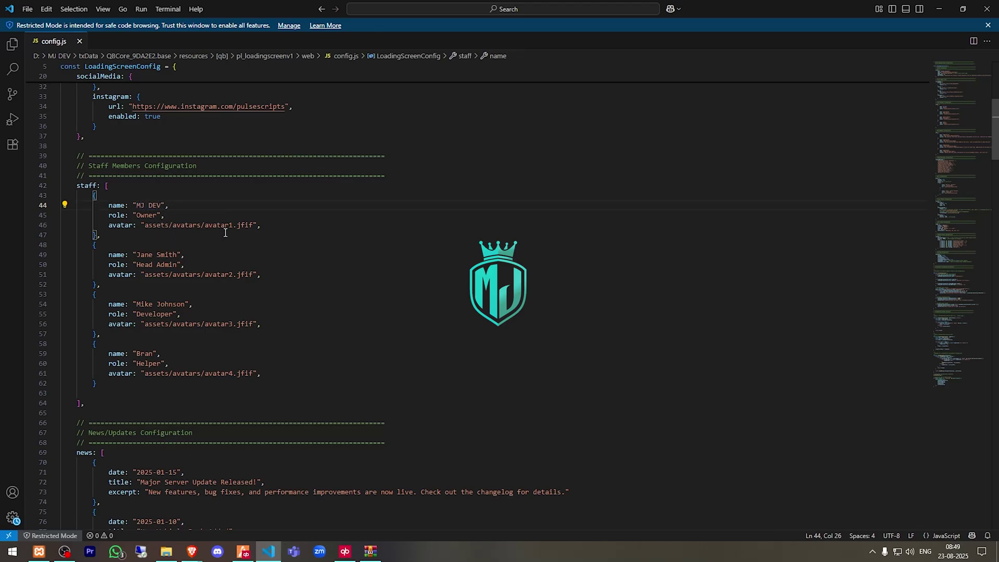
Step: Review the news, loading messages, music, visual effects, theme, progress and advanced sections of config.js, and minimize the editor
scroll(172, 263, "down", 9)
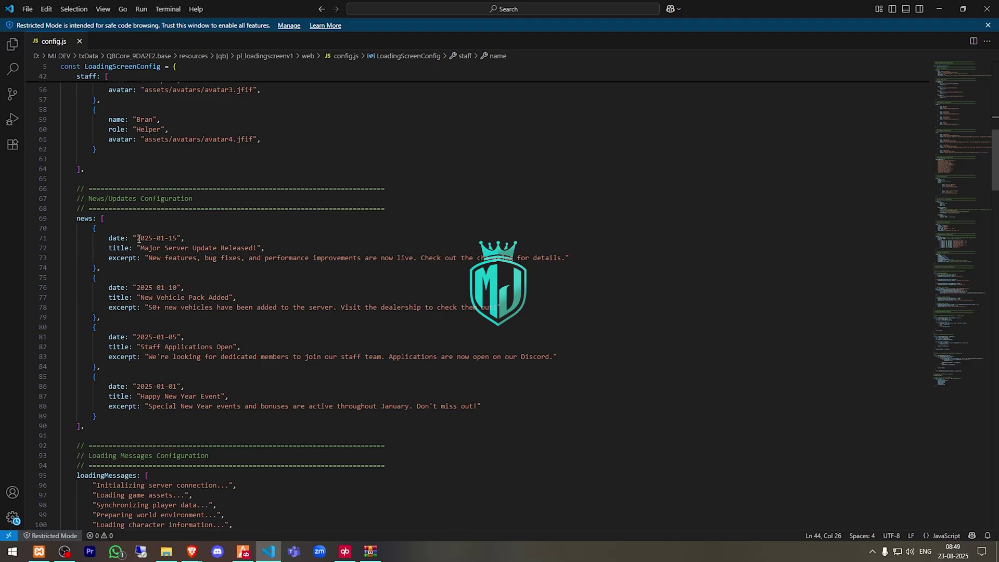
scroll(160, 234, "down", 7)
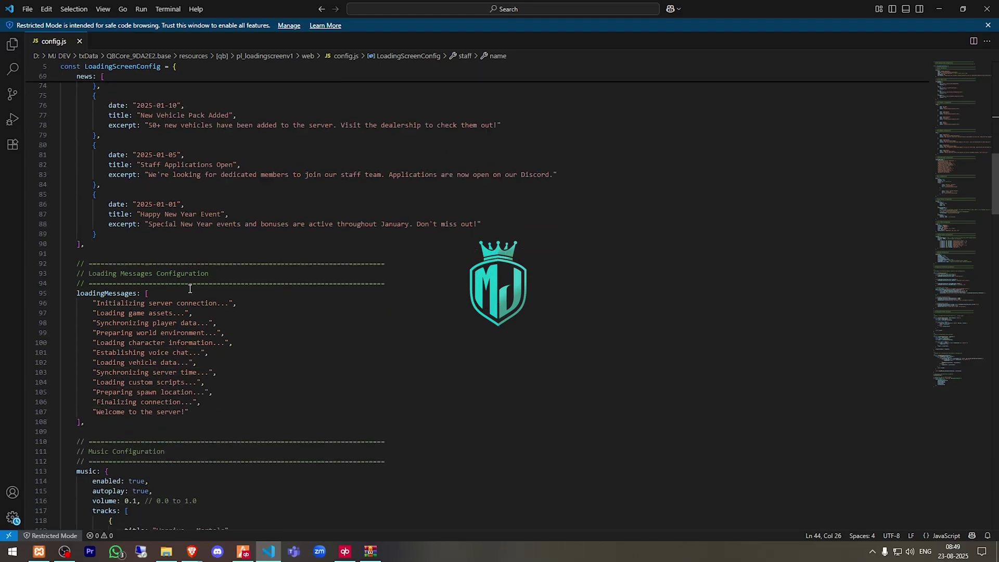
scroll(92, 284, "down", 4)
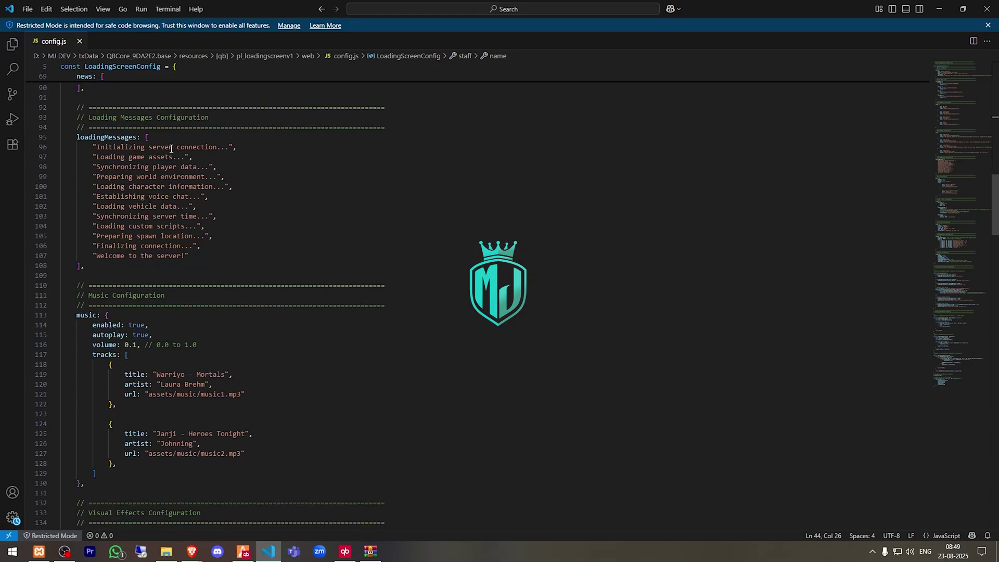
scroll(144, 204, "down", 8)
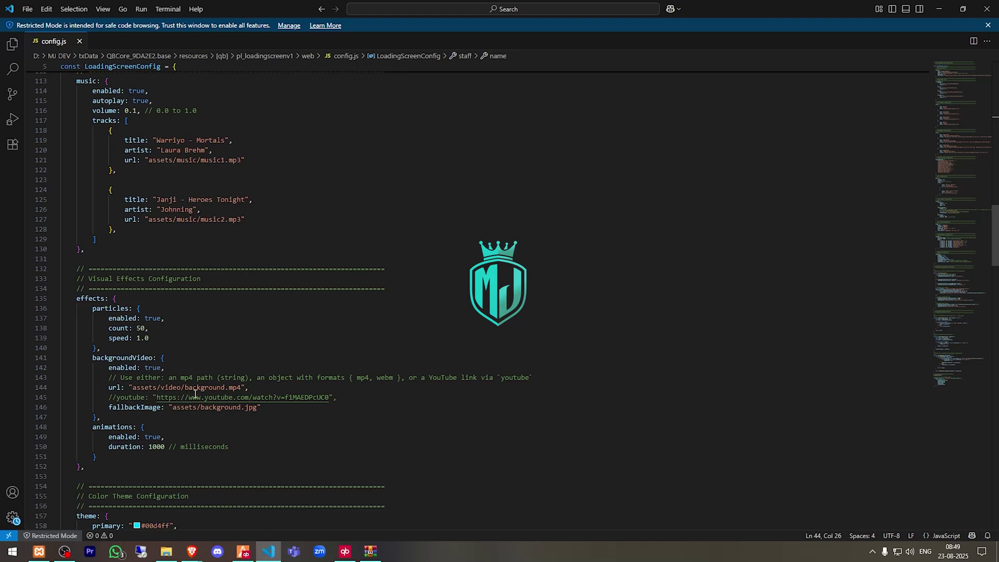
scroll(216, 411, "down", 5)
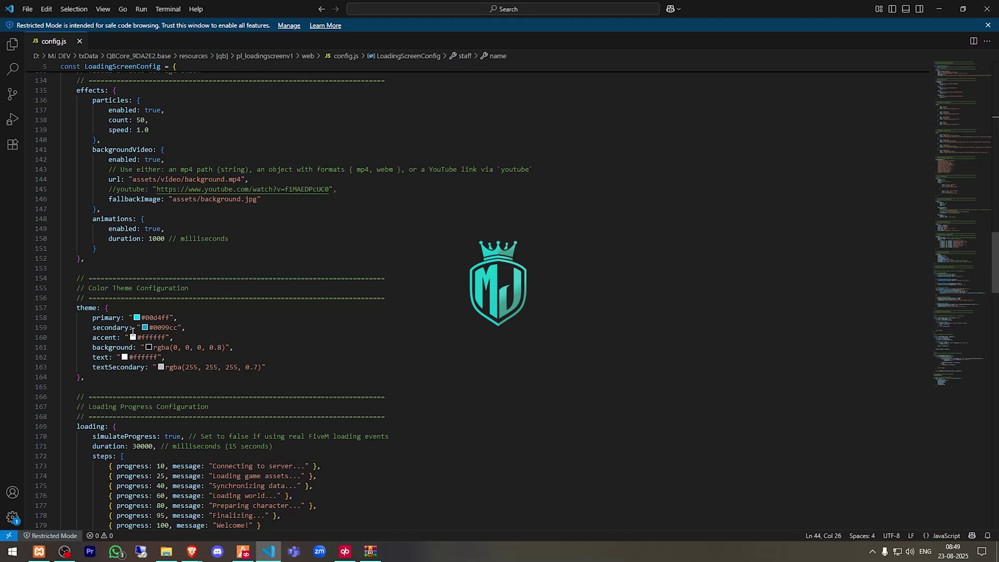
scroll(194, 364, "down", 12)
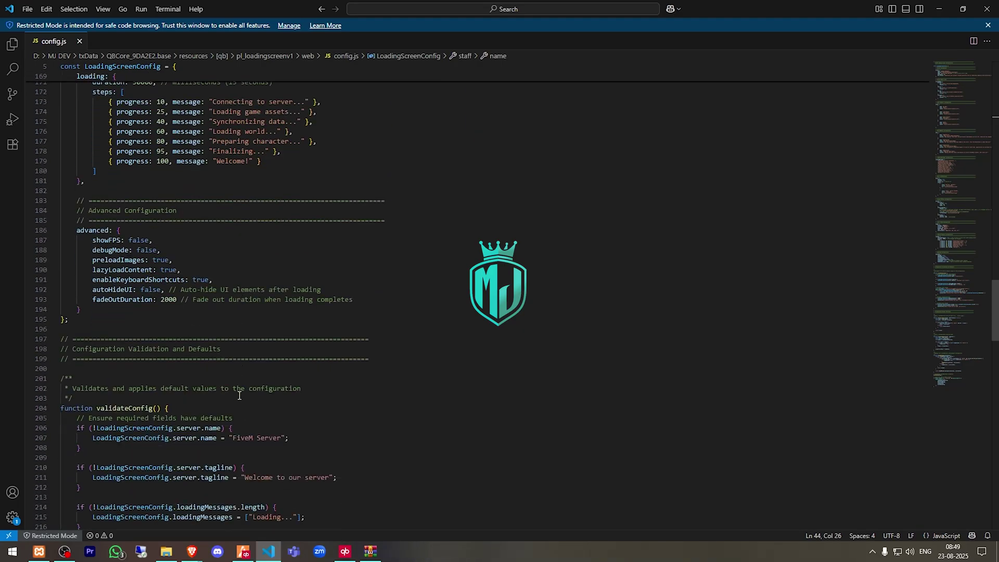
scroll(239, 397, "down", 10)
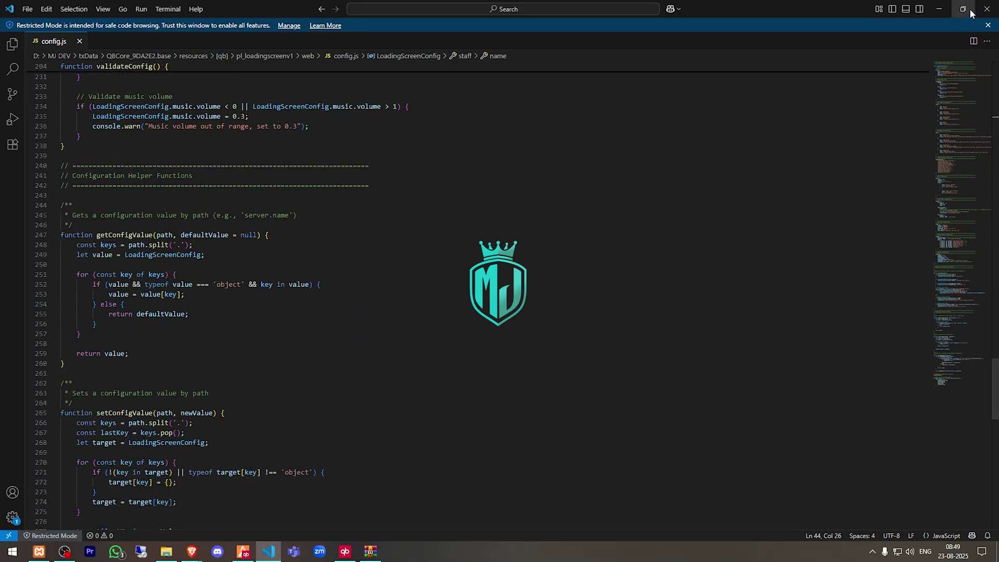
left_click(939, 8)
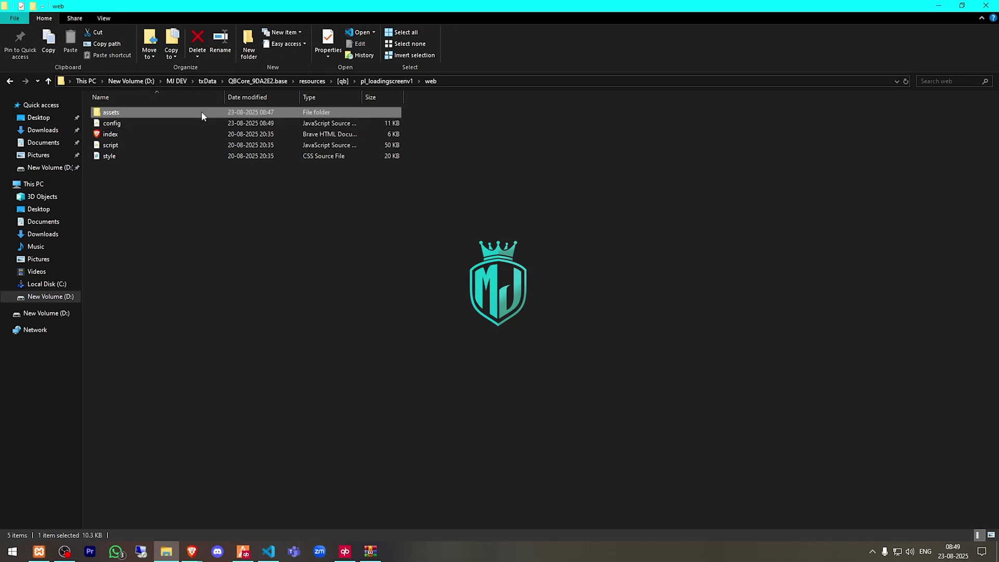
Step: Examine the logo, video, music and avatars folders inside the loading screen's web assets
double_click(158, 123)
right_click(205, 170)
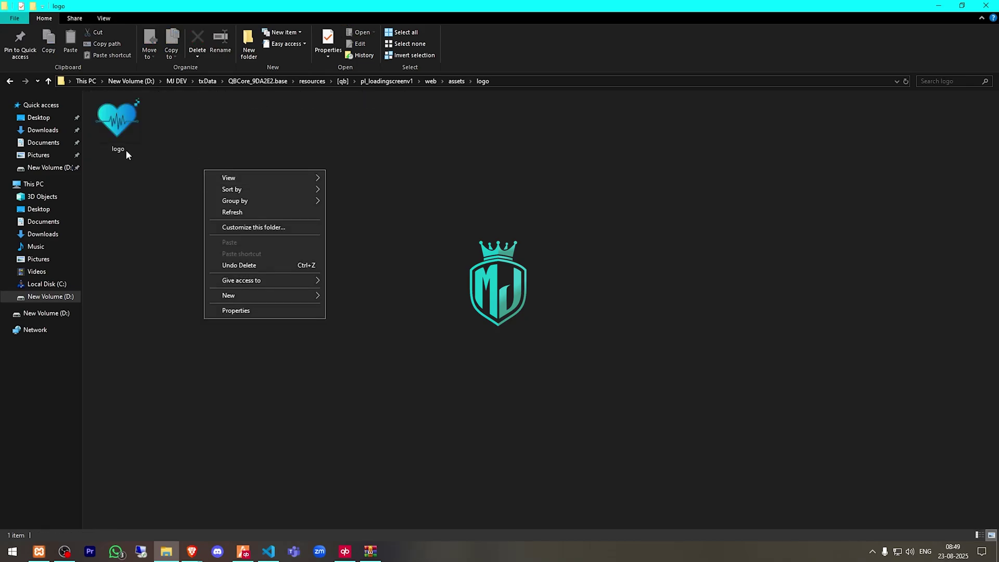
left_click(124, 137)
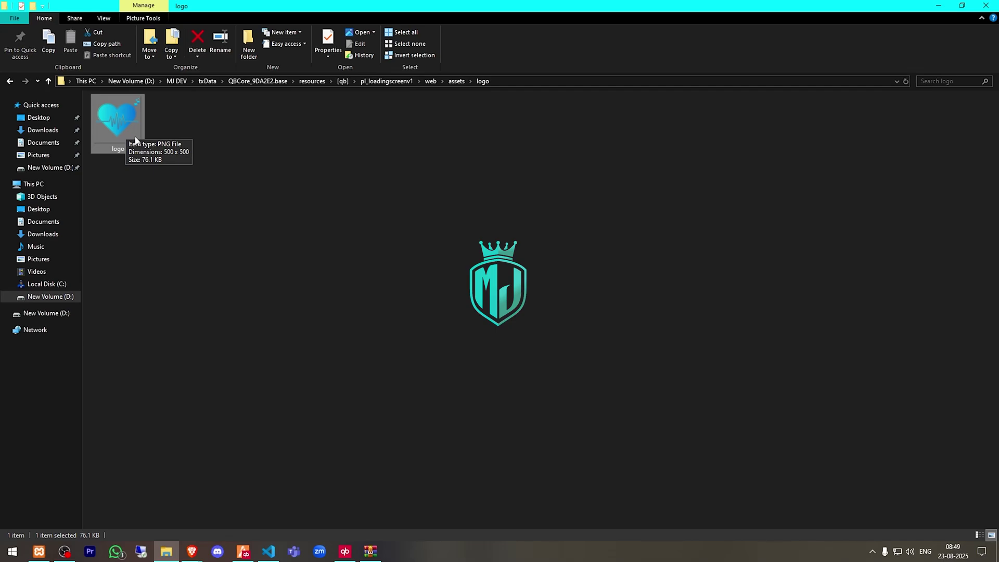
left_click(452, 82)
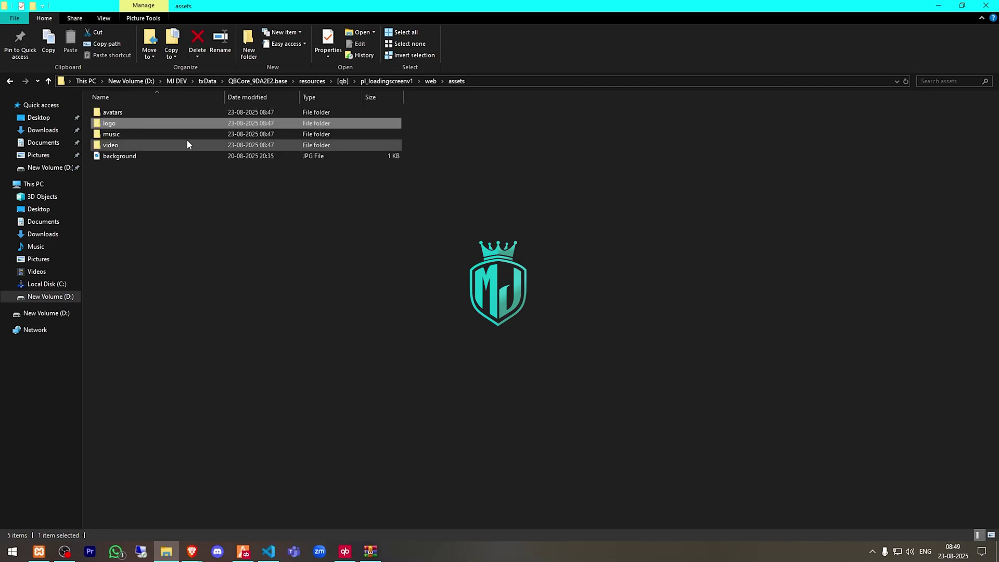
double_click(127, 145)
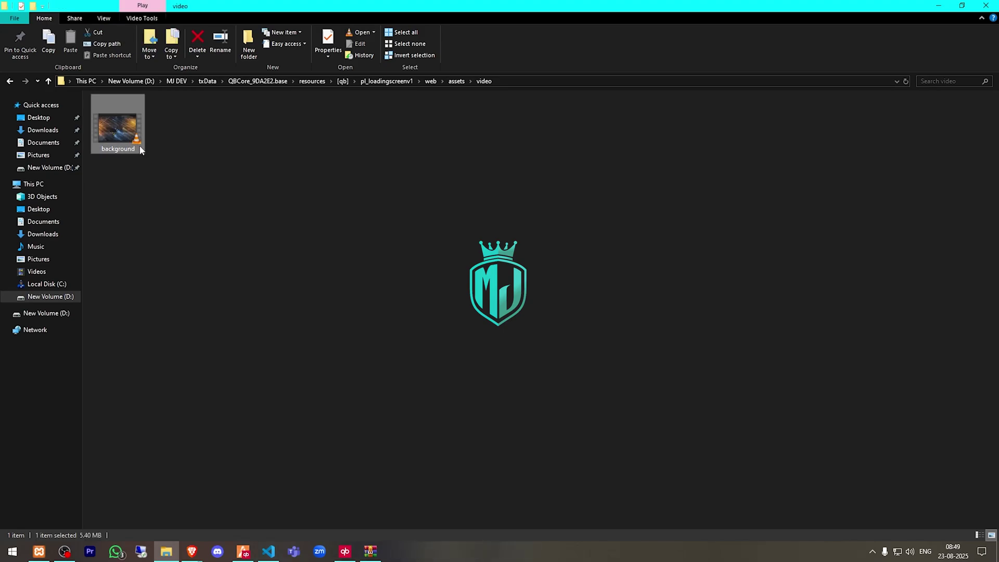
left_click(451, 83)
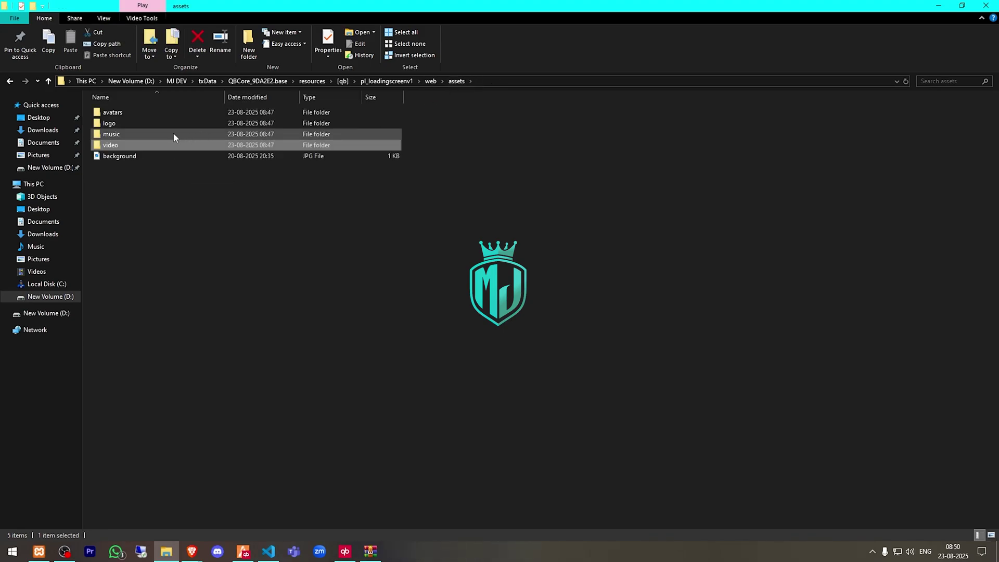
double_click(131, 134)
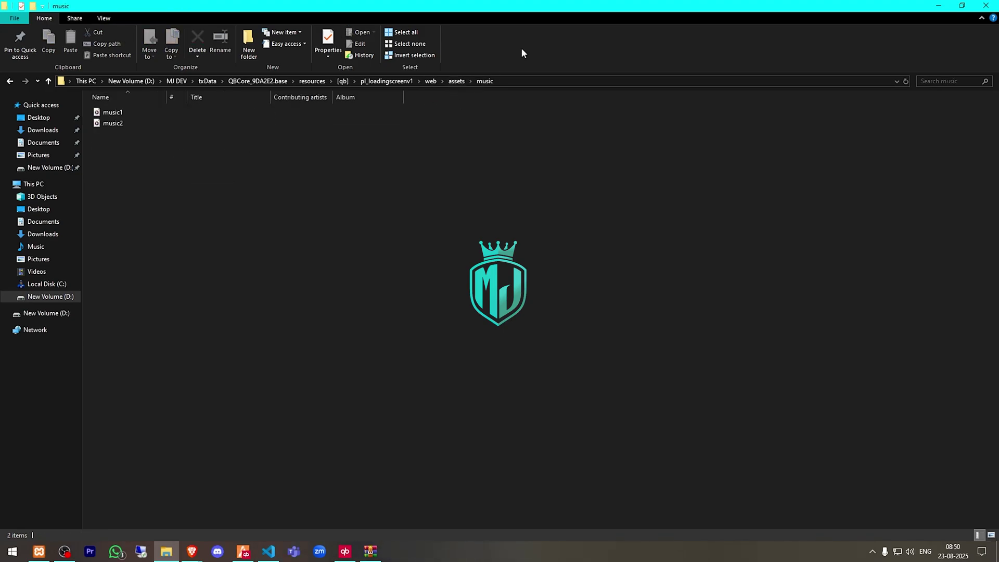
left_click(457, 83)
double_click(169, 111)
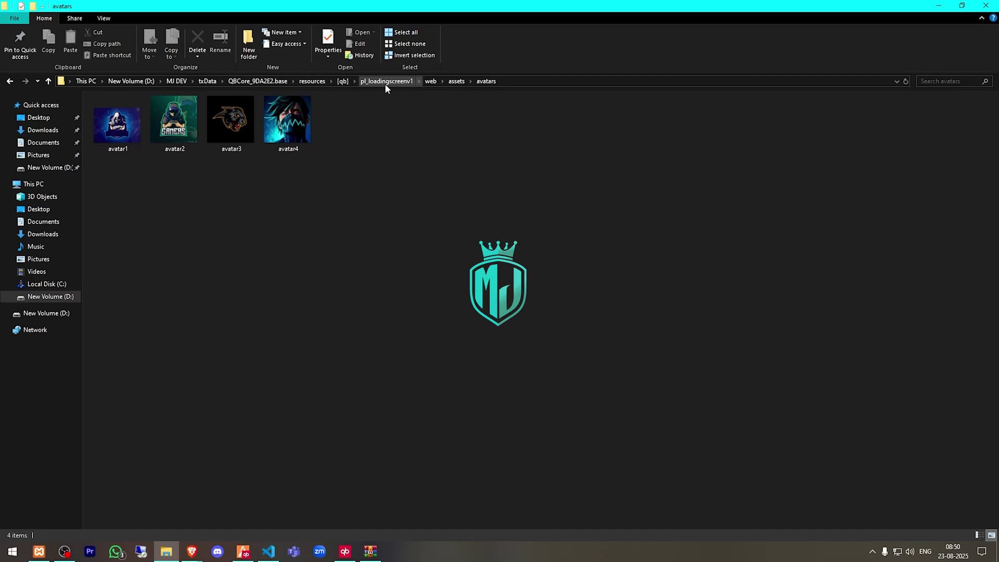
Step: Return to the [qb] resources folder, switch to FiveM and restart the server from the in-game txAdmin page
left_click(343, 81)
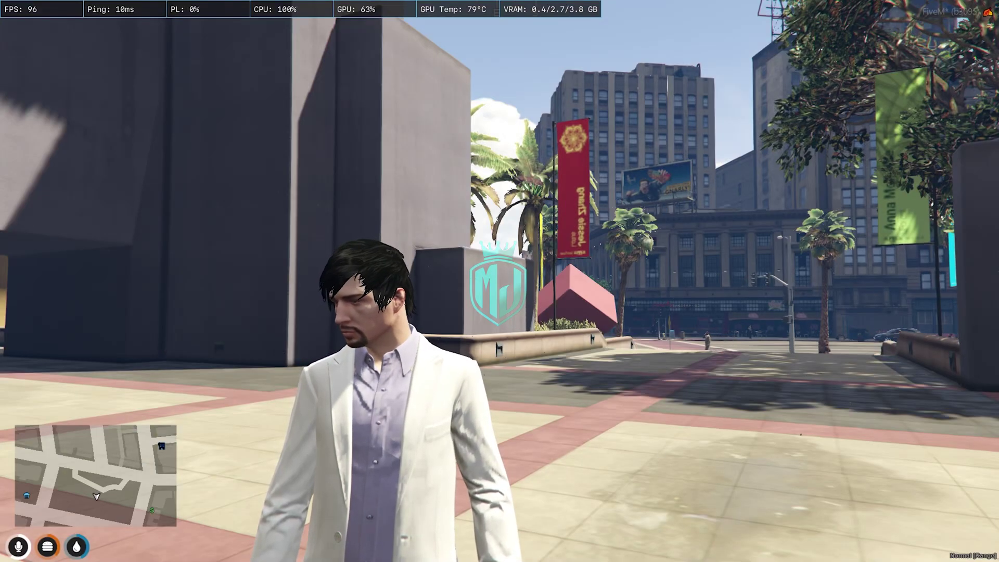
key("F1")
key("Right")
key("Right")
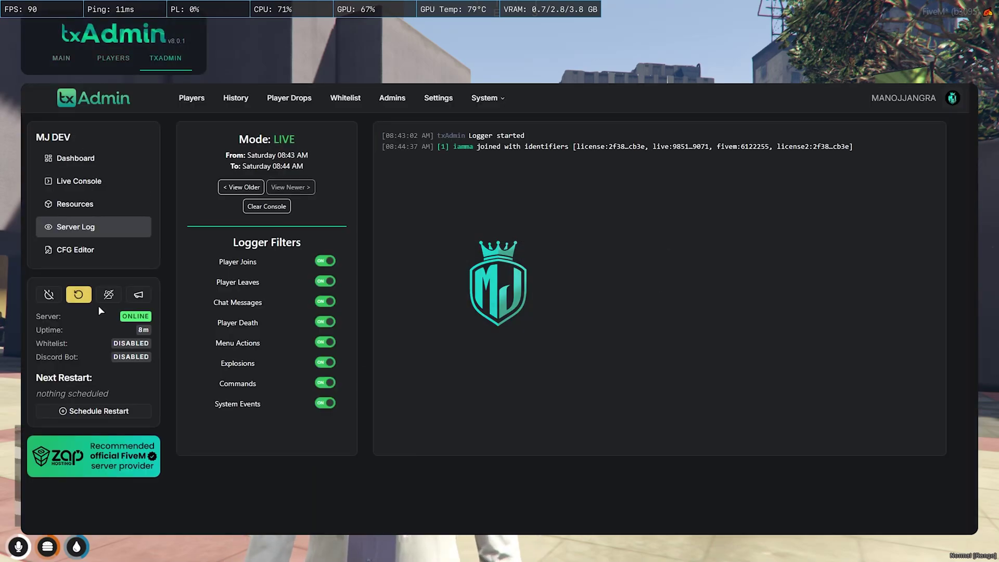
left_click(78, 294)
left_click(585, 334)
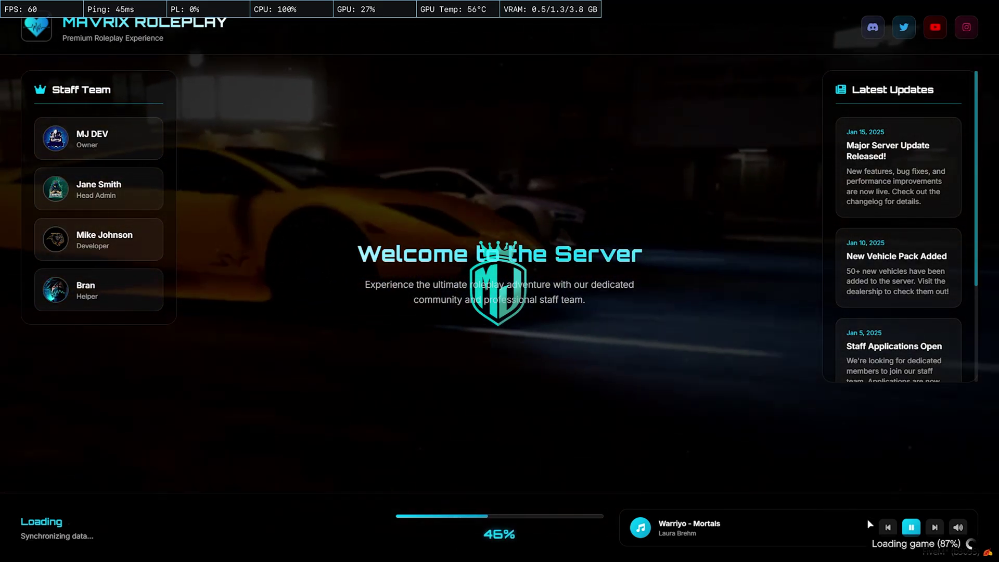
Step: Test the new loading screen by pausing its music and browsing the Latest Updates list
left_click(911, 528)
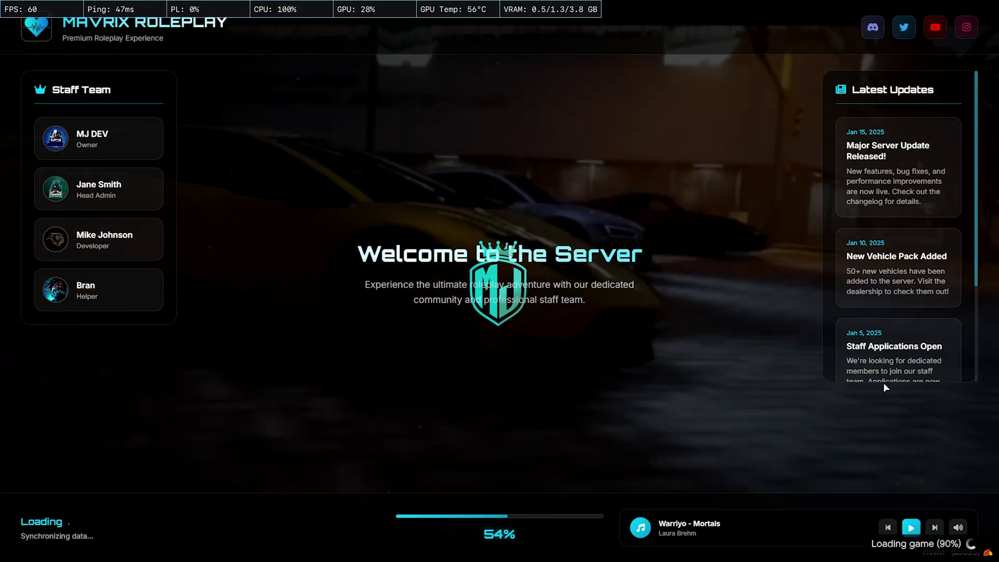
scroll(903, 223, "down", 3)
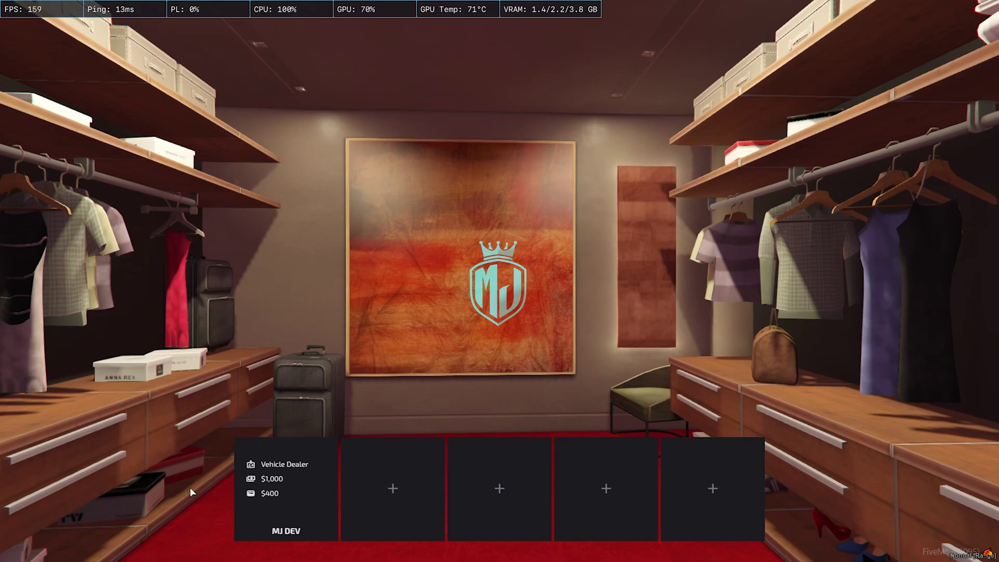
Step: Choose the existing Vehicle Dealer character and spawn at Last Location
left_click(252, 476)
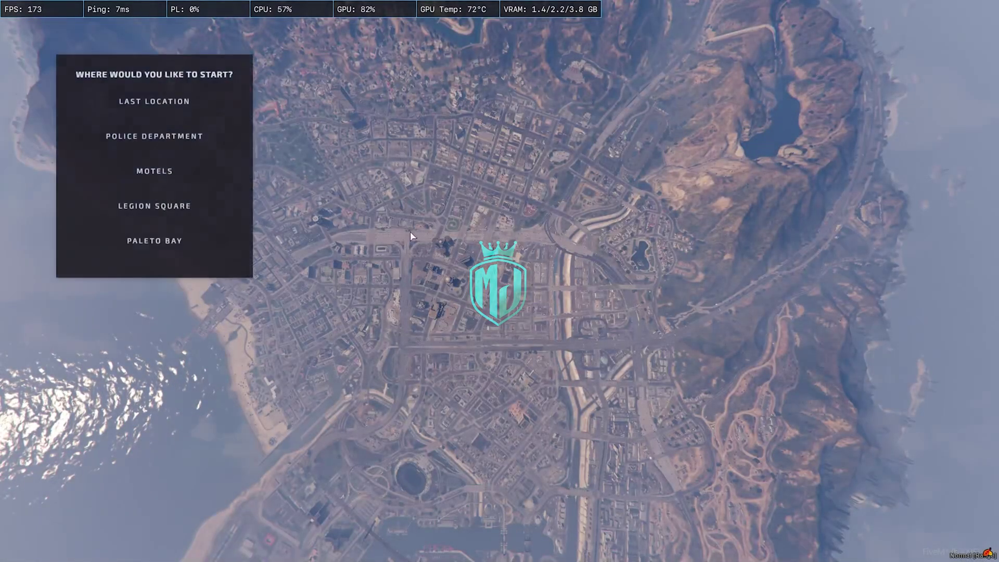
left_click(153, 114)
left_click(155, 286)
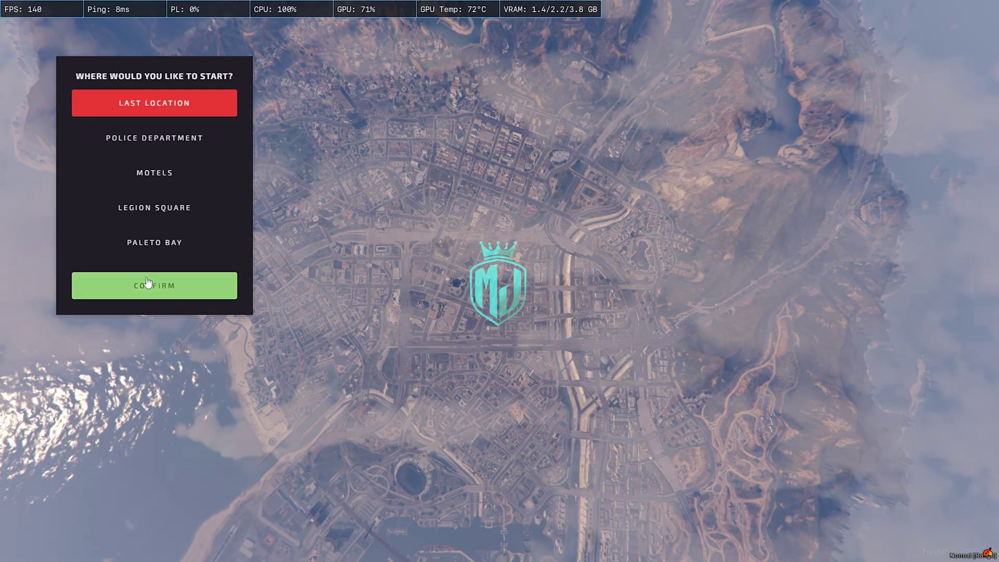